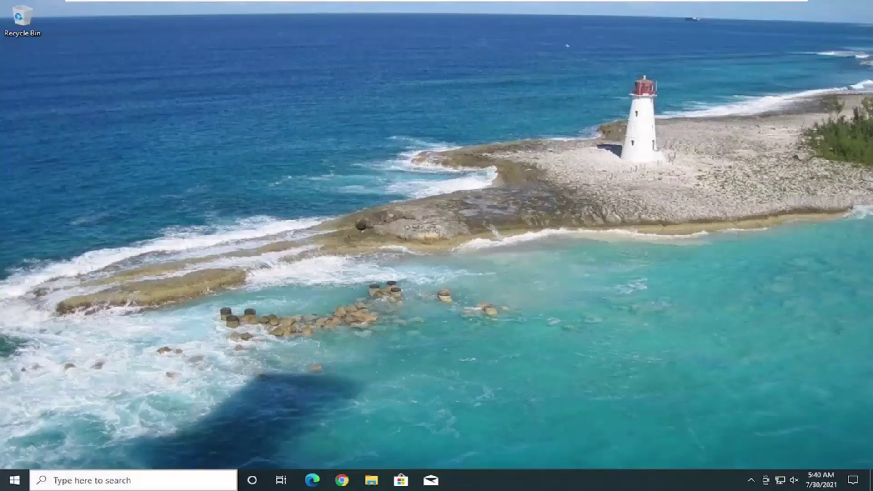
- Search 'insider' from the Start menu and open the Windows Insider Program settings page
{"action": "left_click", "coordinate": [12, 481]}
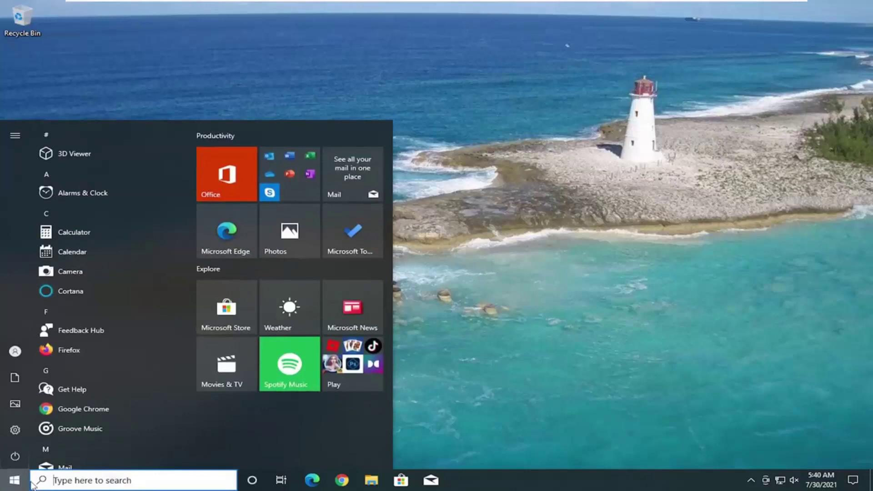
{"action": "type", "text": "insider"}
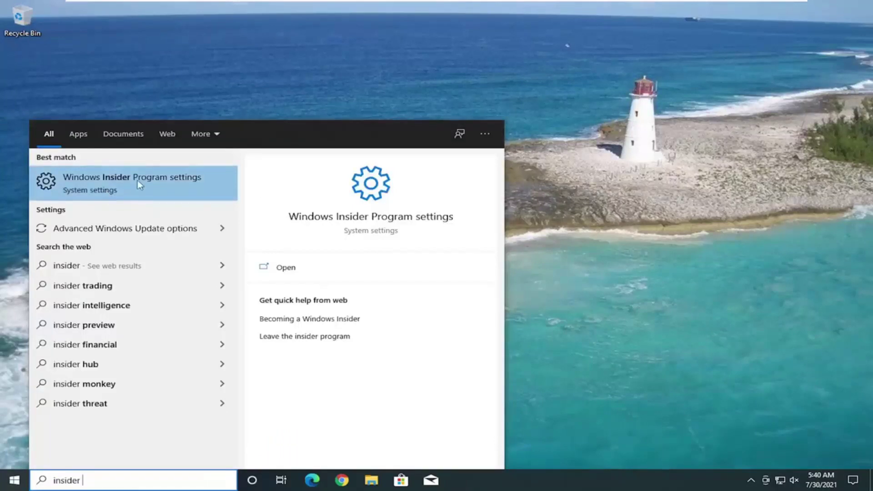
{"action": "left_click", "coordinate": [155, 183]}
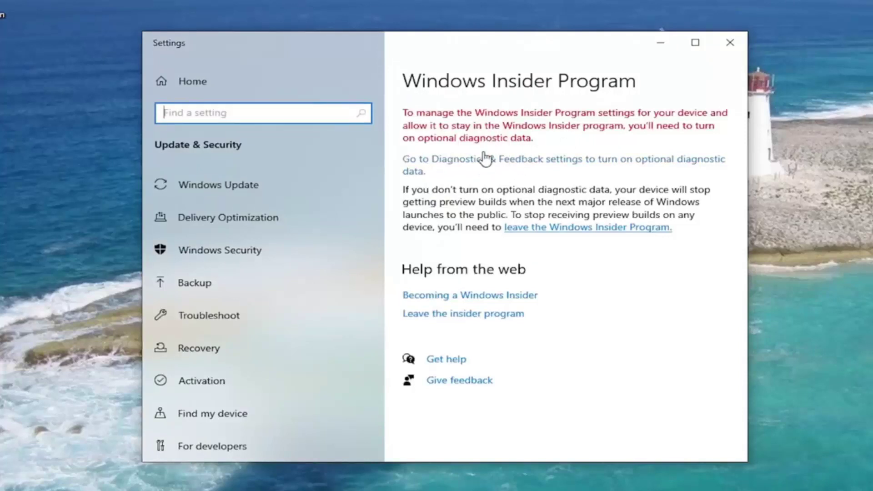
- Switch Diagnostics & feedback to Optional diagnostic data, then close Settings
{"action": "left_click", "coordinate": [494, 168]}
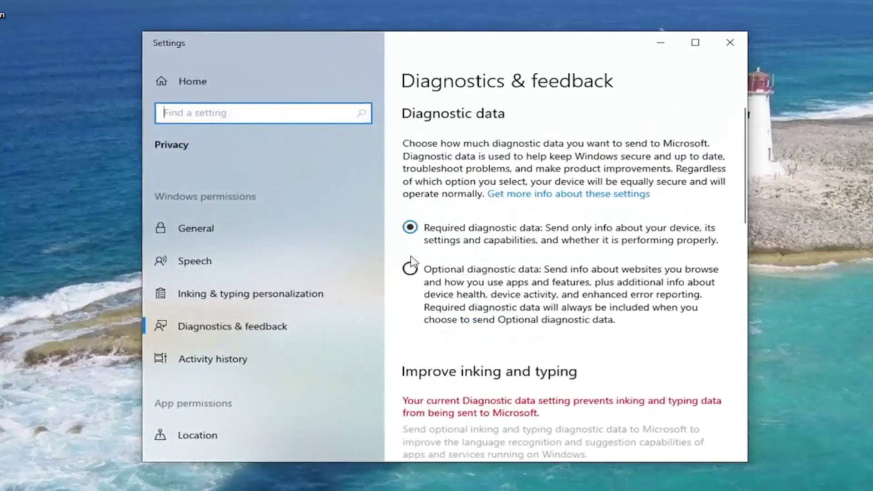
{"action": "left_click", "coordinate": [410, 270]}
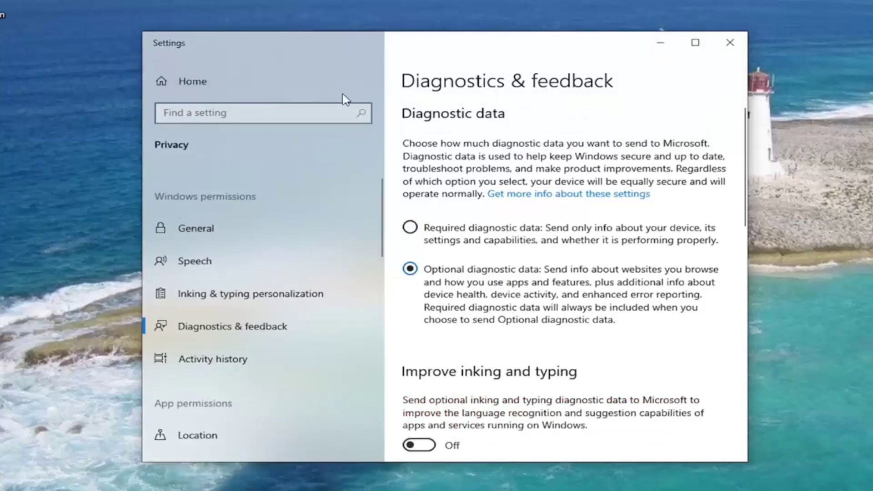
{"action": "left_click", "coordinate": [729, 43]}
- Search 'insider' again to reopen the Windows Insider Program page, moving the window lower right
{"action": "key", "text": "super"}
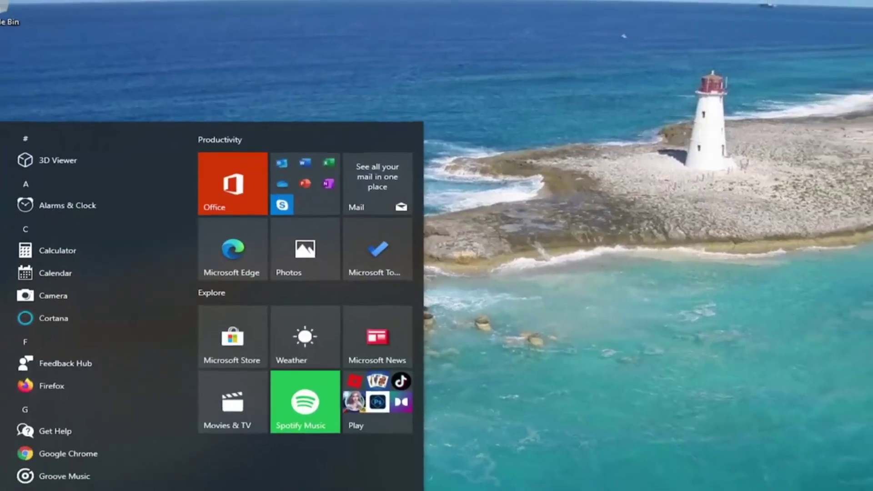
{"action": "type", "text": "insidr"}
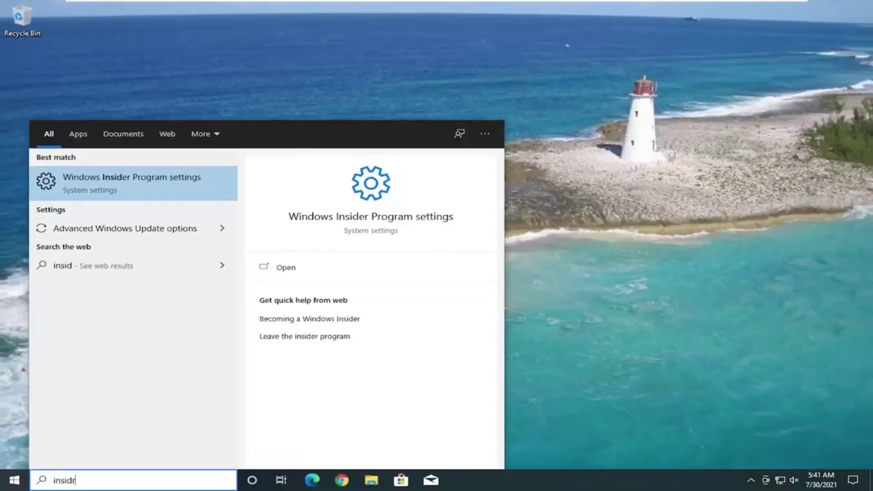
{"action": "key", "text": "BackSpace"}
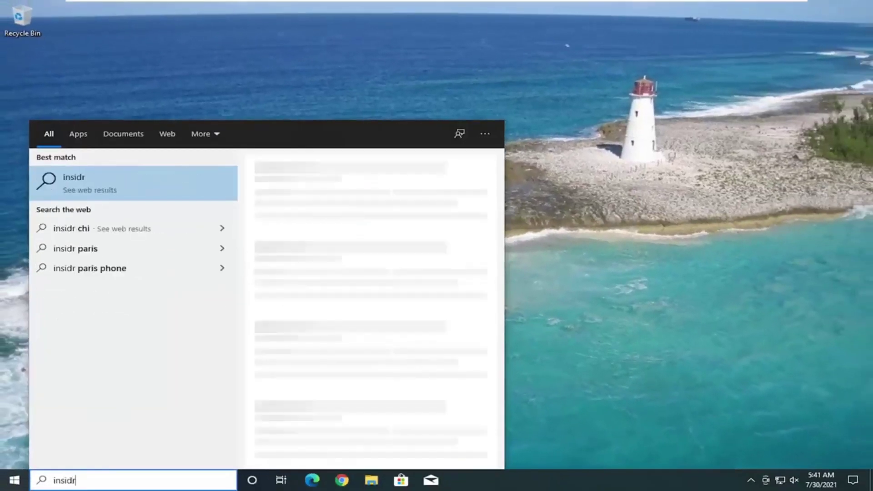
{"action": "type", "text": "er"}
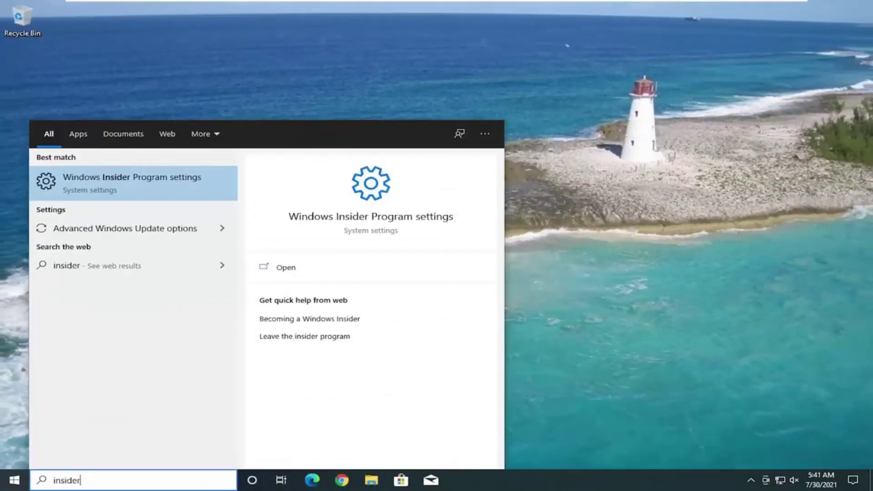
{"action": "left_click", "coordinate": [86, 195]}
{"action": "left_click_drag", "start_coordinate": [272, 50], "coordinate": [350, 59]}
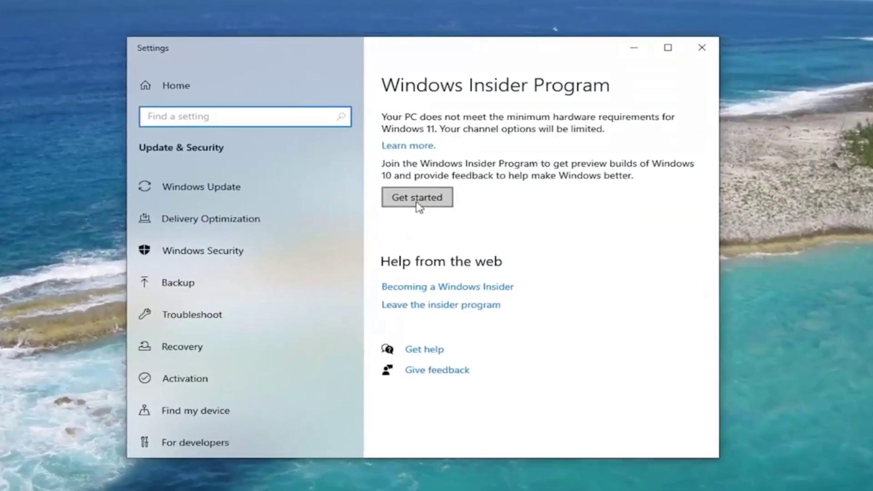
- Choose Get started, then Link an account to bring up the Insider sign-in dialog
{"action": "left_click", "coordinate": [407, 200]}
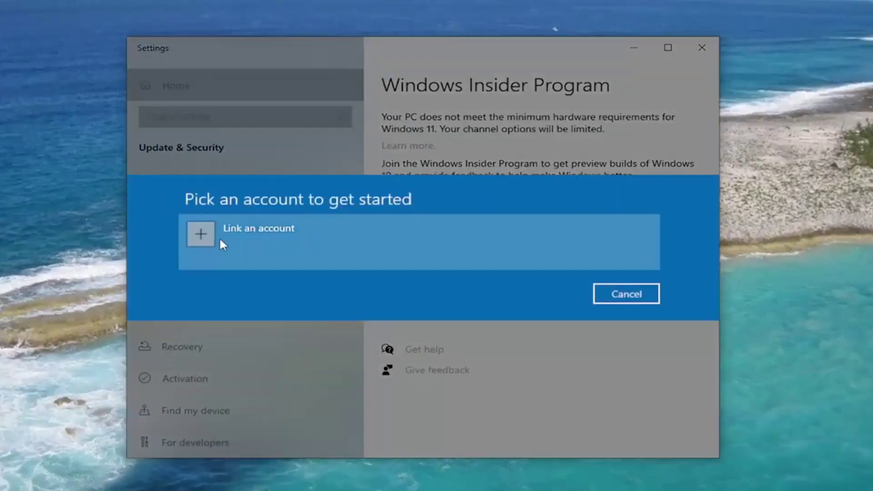
{"action": "left_click", "coordinate": [260, 239]}
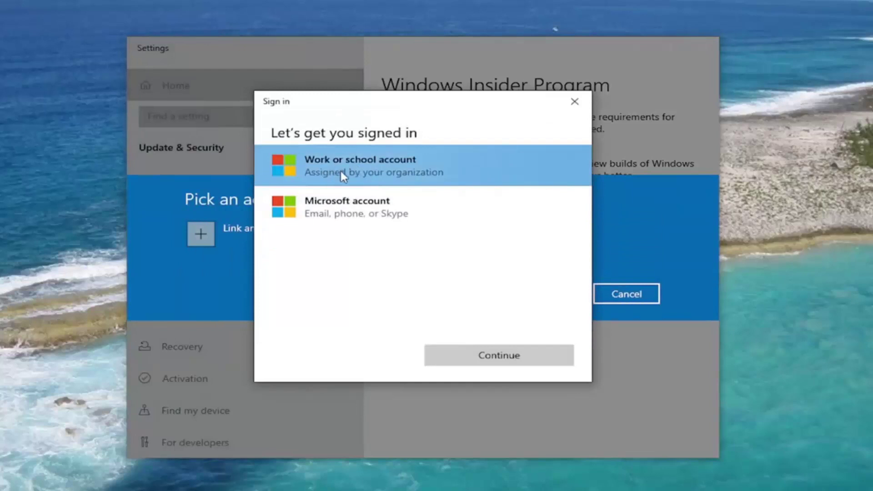
- Pick Microsoft account and sign in by pasting the account's e-mail and password
{"action": "left_click", "coordinate": [339, 210]}
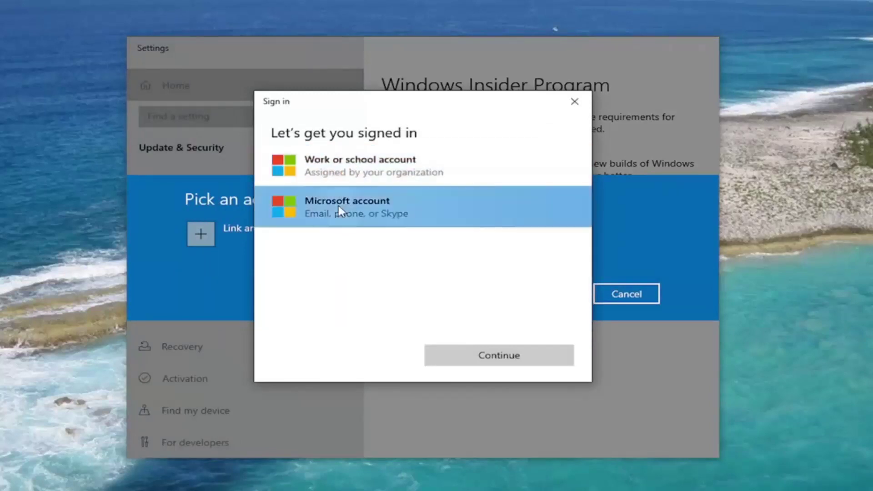
{"action": "left_click", "coordinate": [480, 363]}
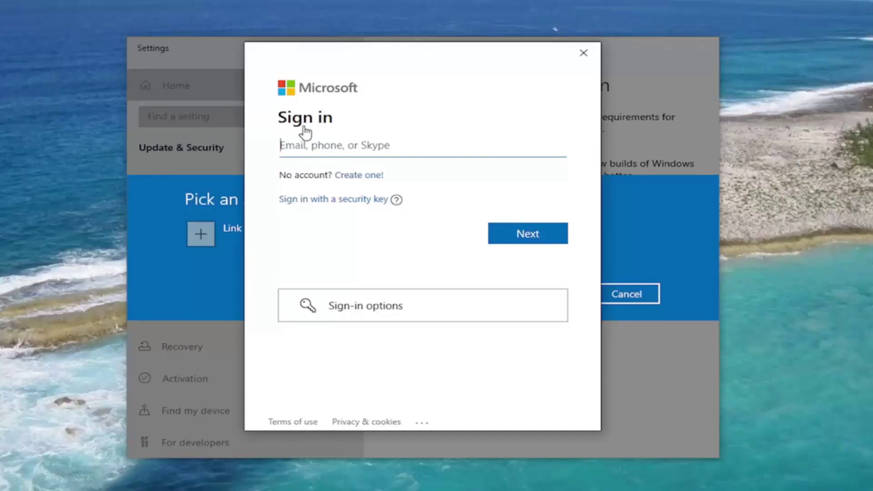
{"action": "key", "text": "ctrl+v"}
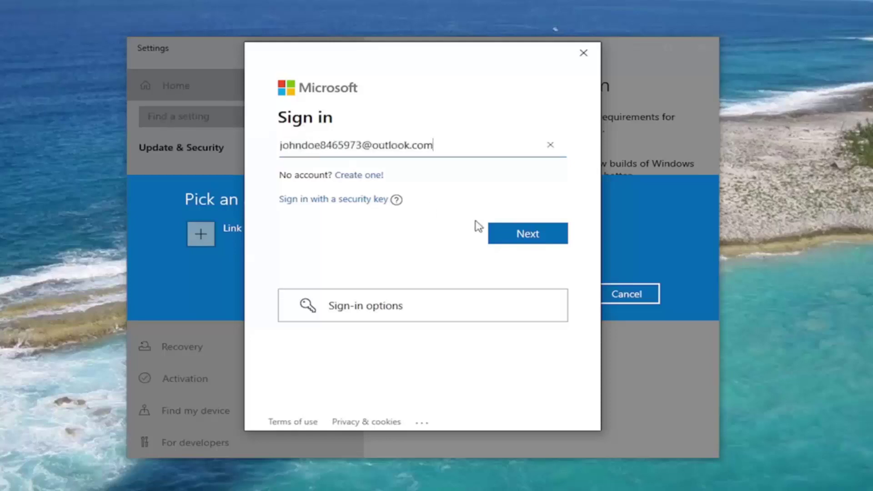
{"action": "left_click", "coordinate": [507, 234]}
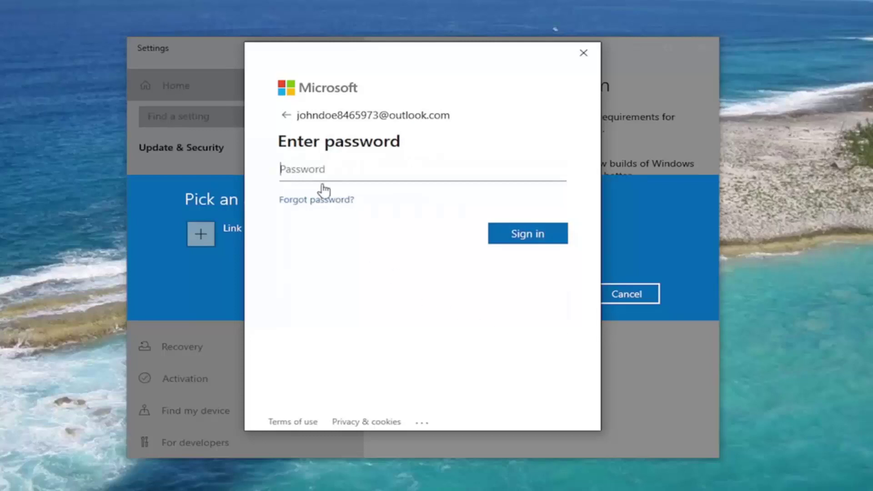
{"action": "key", "text": "ctrl+v"}
{"action": "left_click", "coordinate": [522, 240]}
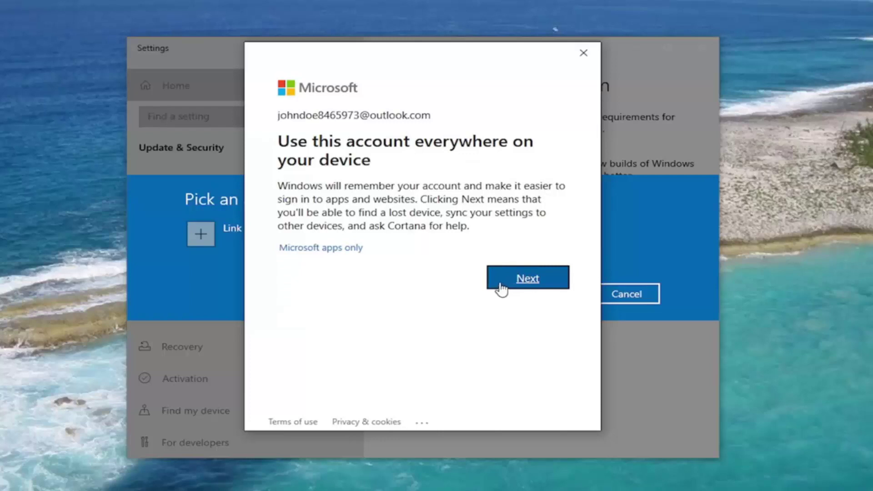
- Allow the account across the device, then cancel the Release Preview Channel choice
{"action": "left_click", "coordinate": [319, 248]}
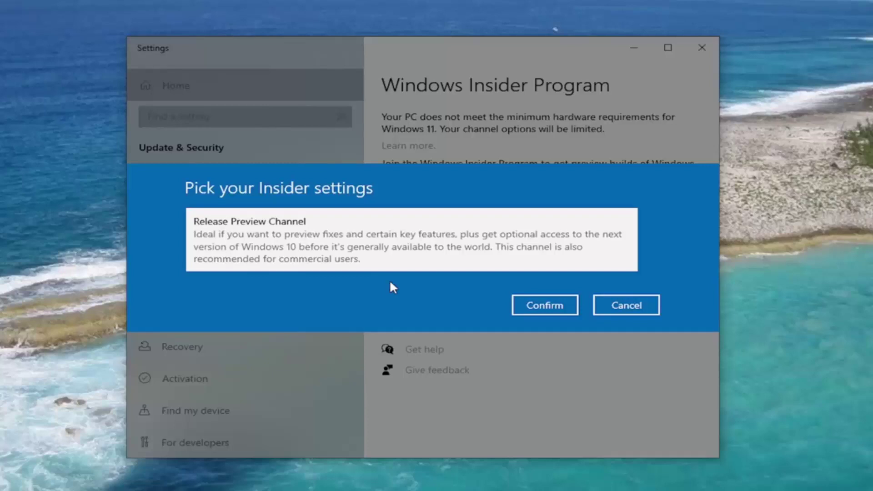
{"action": "left_click", "coordinate": [654, 303]}
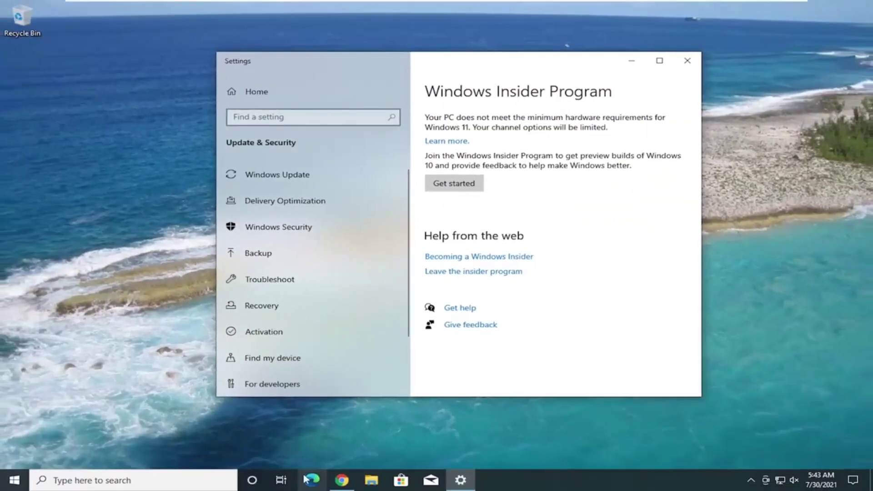
- Search 'windows 11 system' in Chrome and jump to the System requirements section of Microsoft's specs page
{"action": "left_click", "coordinate": [333, 487]}
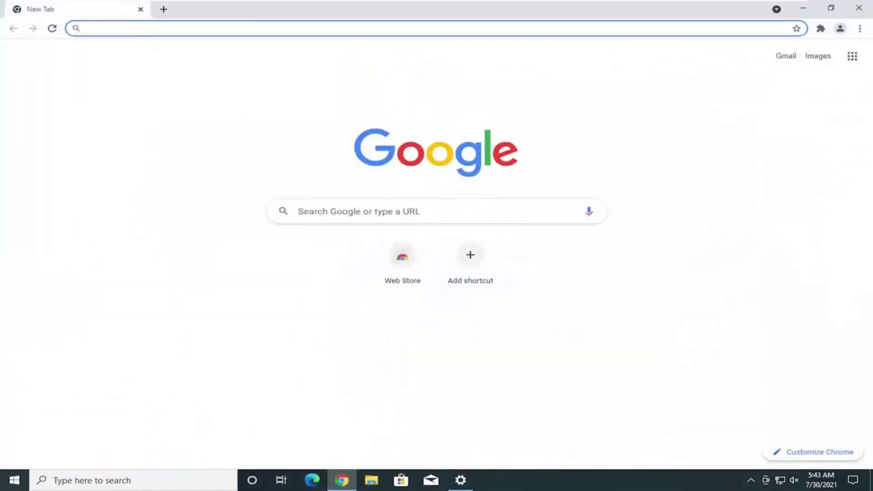
{"action": "type", "text": "windows 1"}
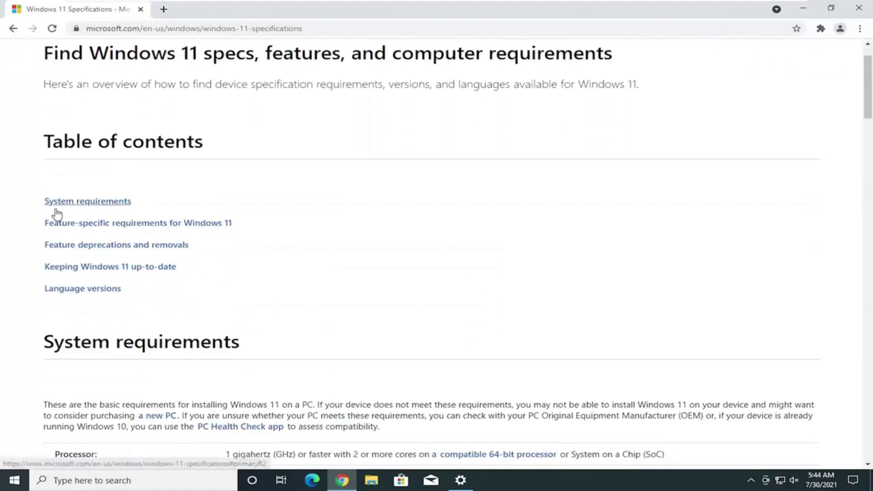
{"action": "left_click", "coordinate": [55, 209]}
{"action": "scroll", "coordinate": [101, 205], "scroll_direction": "down", "scroll_amount": 1}
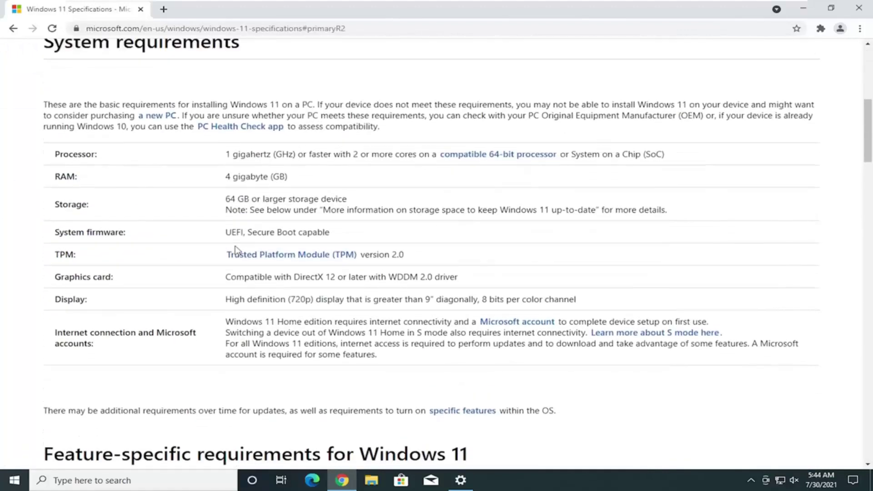
{"action": "scroll", "coordinate": [235, 249], "scroll_direction": "up", "scroll_amount": 1}
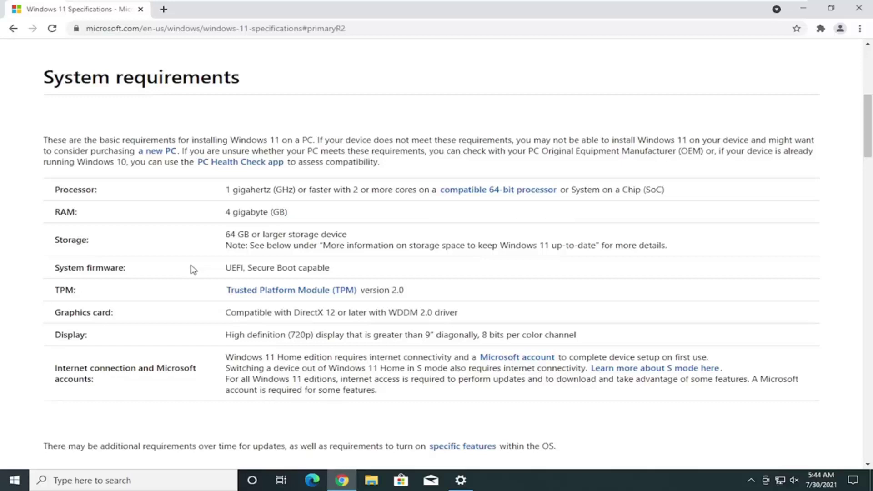
{"action": "scroll", "coordinate": [193, 268], "scroll_direction": "down", "scroll_amount": 1}
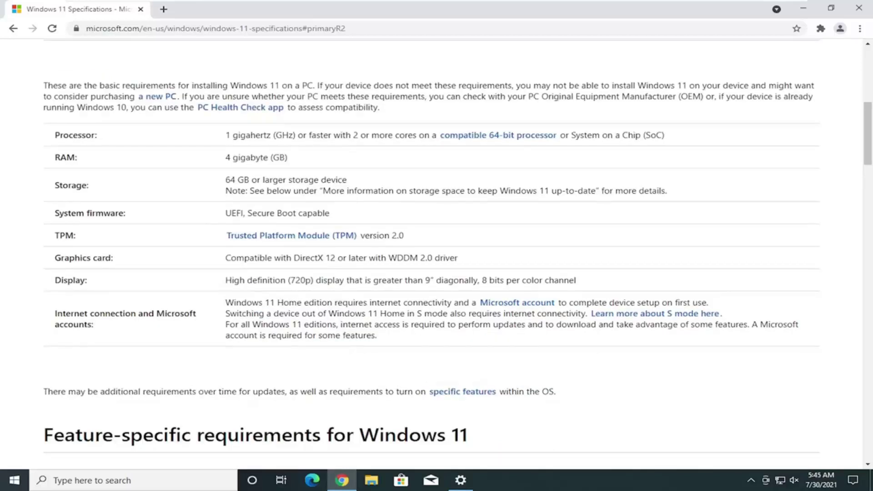
{"action": "mouse_move", "coordinate": [96, 285]}
{"action": "left_mouse_down"}
{"action": "mouse_move", "coordinate": [35, 286]}
{"action": "mouse_move", "coordinate": [93, 280]}
{"action": "left_mouse_up"}
- Scroll through the Windows 11 feature deprecations, highlighting 'disabled' beside Internet Explorer
{"action": "scroll", "coordinate": [436, 254], "scroll_direction": "down", "scroll_amount": 2}
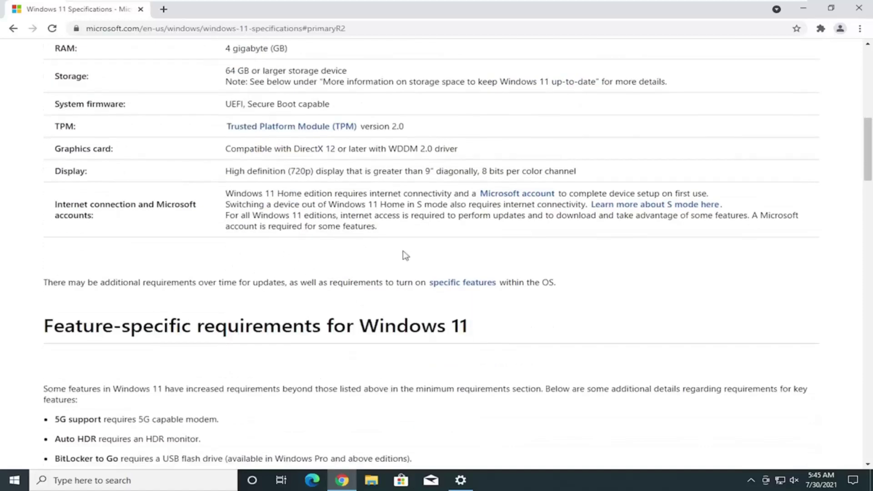
{"action": "scroll", "coordinate": [359, 206], "scroll_direction": "down", "scroll_amount": 5}
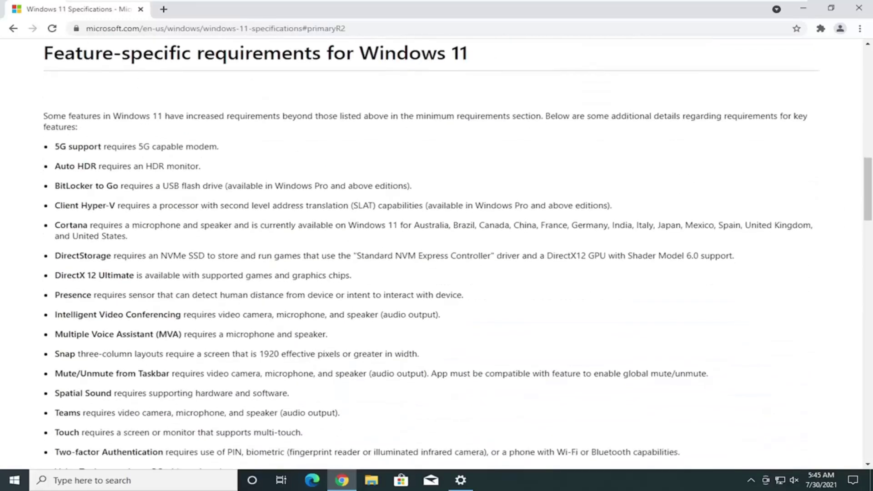
{"action": "scroll", "coordinate": [436, 251], "scroll_direction": "down", "scroll_amount": 5}
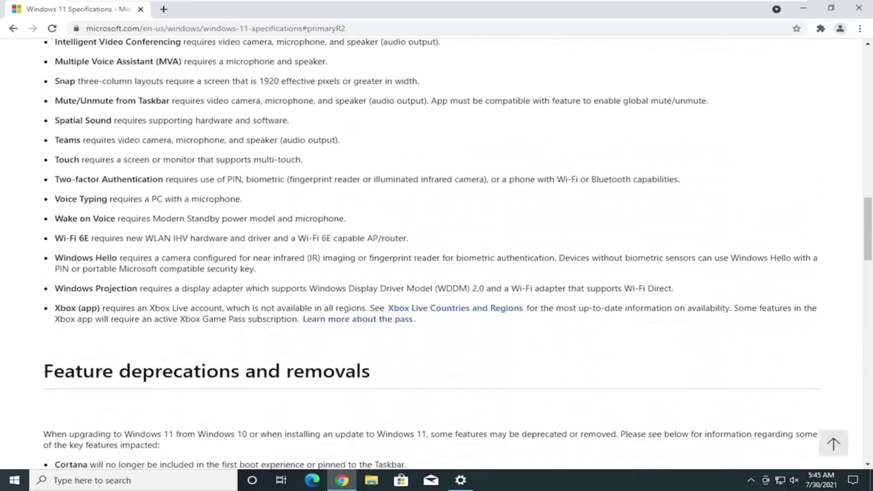
{"action": "scroll", "coordinate": [316, 132], "scroll_direction": "down", "scroll_amount": 4}
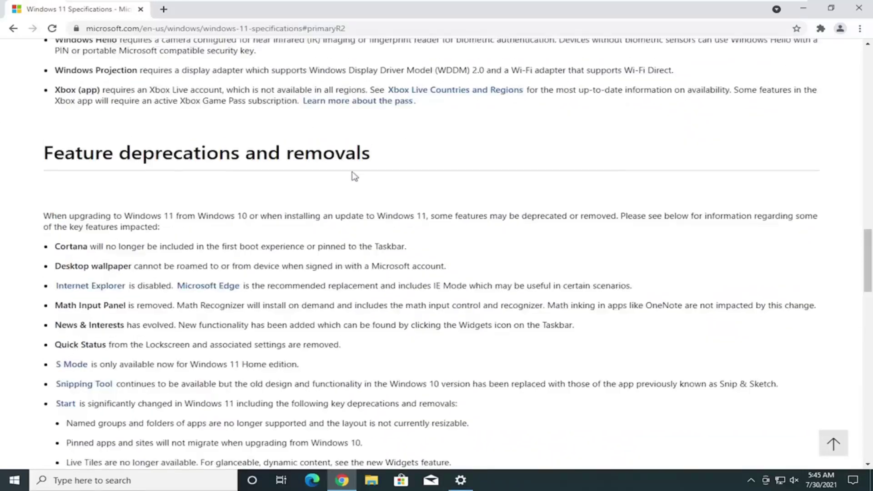
{"action": "scroll", "coordinate": [215, 201], "scroll_direction": "down", "scroll_amount": 1}
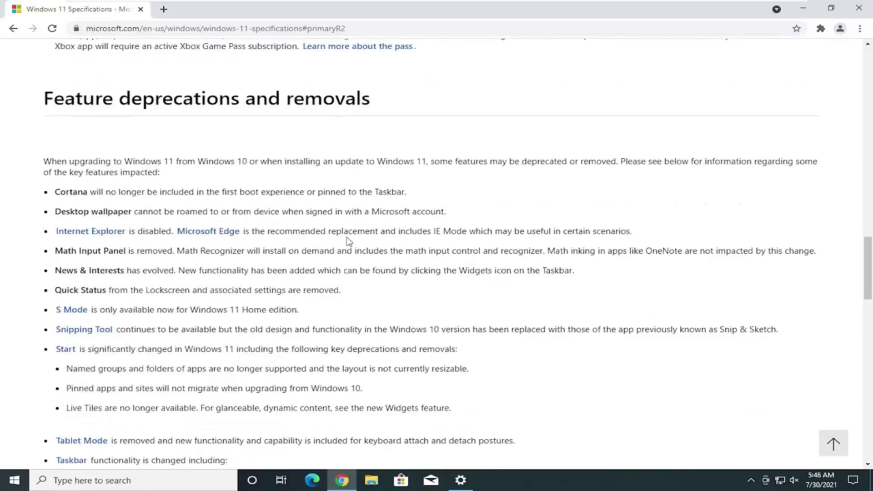
{"action": "left_click_drag", "start_coordinate": [171, 231], "coordinate": [137, 231]}
- Read the rest of the deprecations and removals list, then close Chrome
{"action": "scroll", "coordinate": [143, 267], "scroll_direction": "down", "scroll_amount": 1}
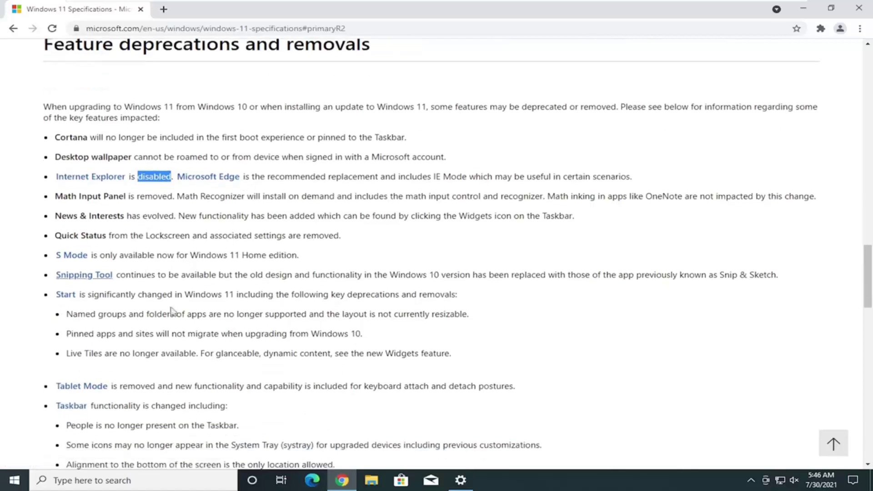
{"action": "scroll", "coordinate": [213, 311], "scroll_direction": "down", "scroll_amount": 1}
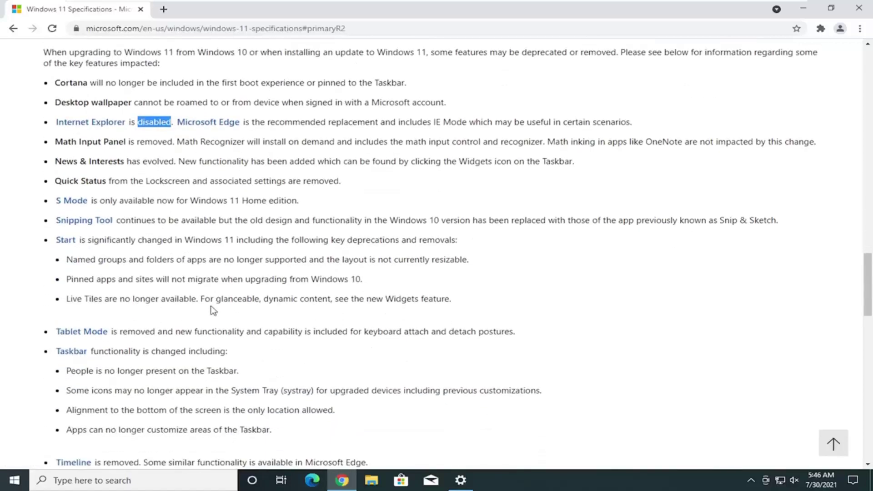
{"action": "scroll", "coordinate": [214, 312], "scroll_direction": "down", "scroll_amount": 1}
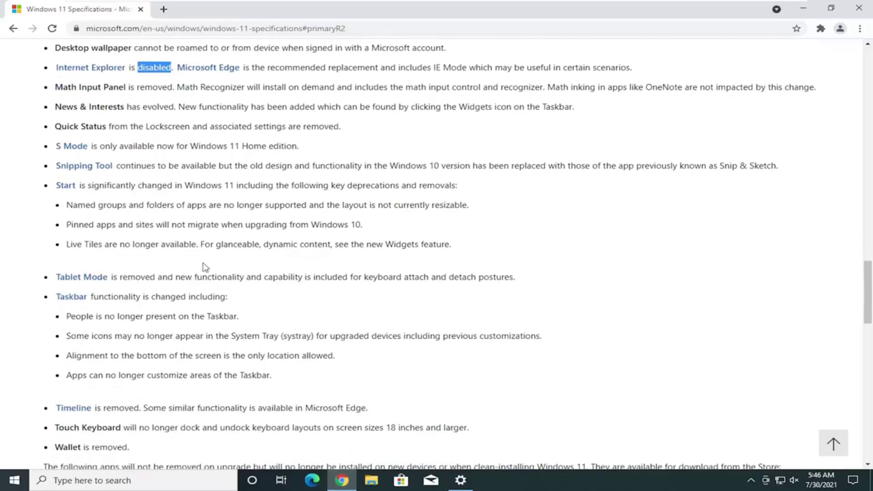
{"action": "scroll", "coordinate": [436, 254], "scroll_direction": "down", "scroll_amount": 2}
{"action": "scroll", "coordinate": [186, 228], "scroll_direction": "down", "scroll_amount": 2}
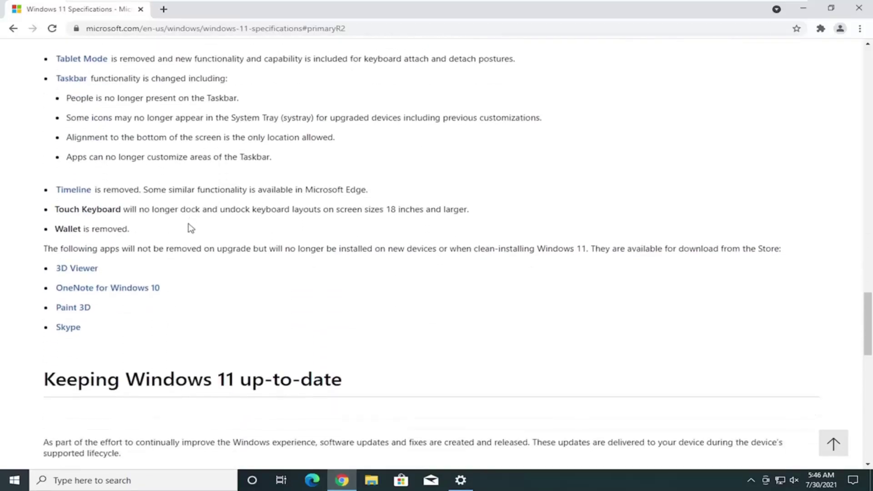
{"action": "scroll", "coordinate": [186, 228], "scroll_direction": "up", "scroll_amount": 7}
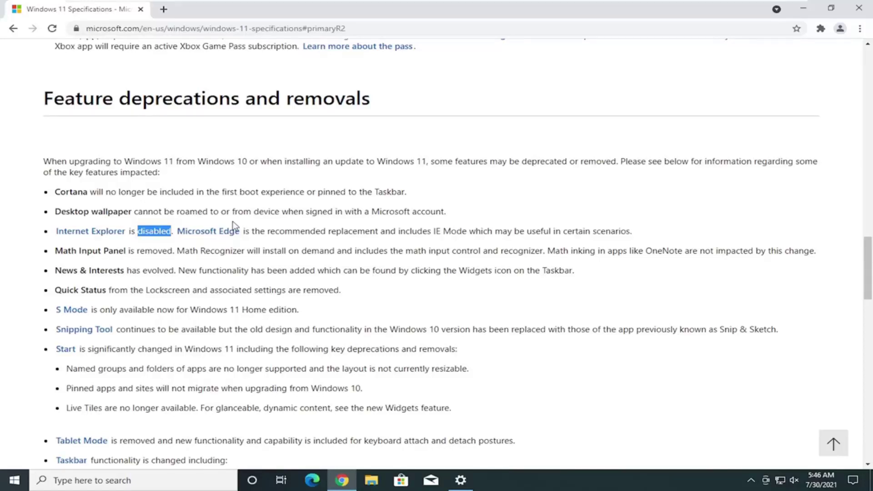
{"action": "scroll", "coordinate": [234, 225], "scroll_direction": "up", "scroll_amount": 7}
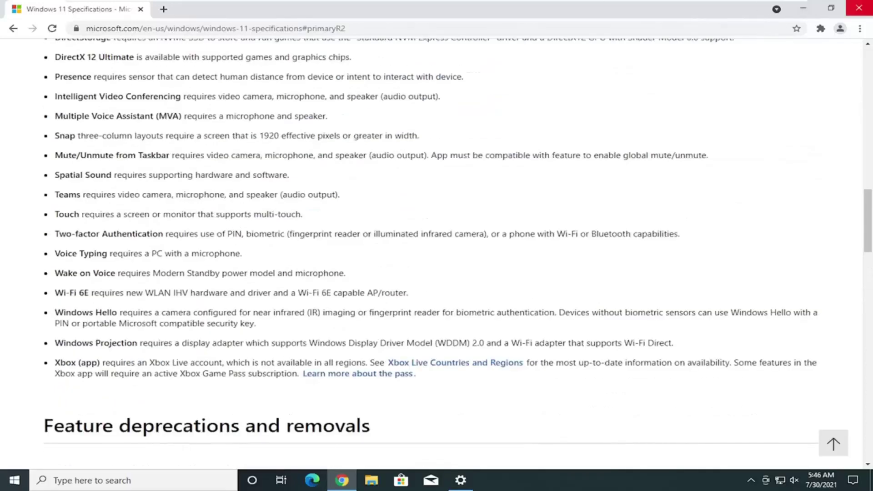
{"action": "left_click", "coordinate": [858, 10]}
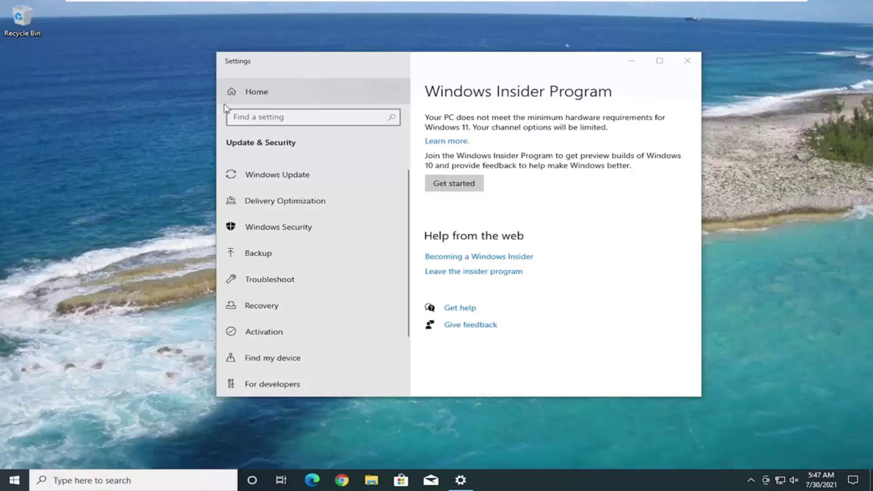
- Reopen Chrome, go to google.com and search 'windows 11 requirements checker'
{"action": "left_click", "coordinate": [341, 480]}
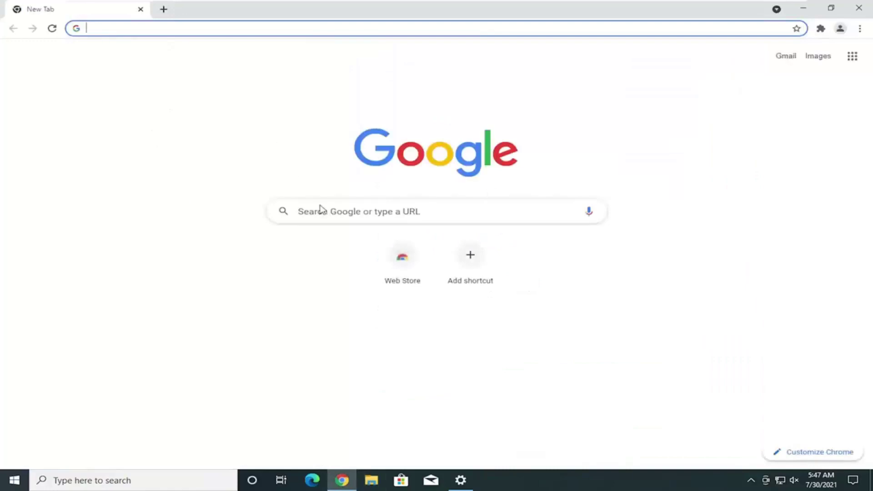
{"action": "type", "text": "google.com"}
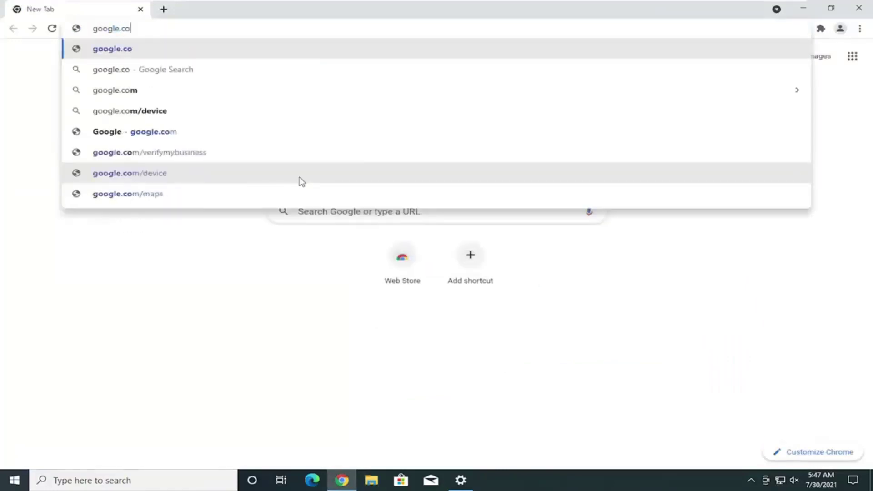
{"action": "key", "text": "Return"}
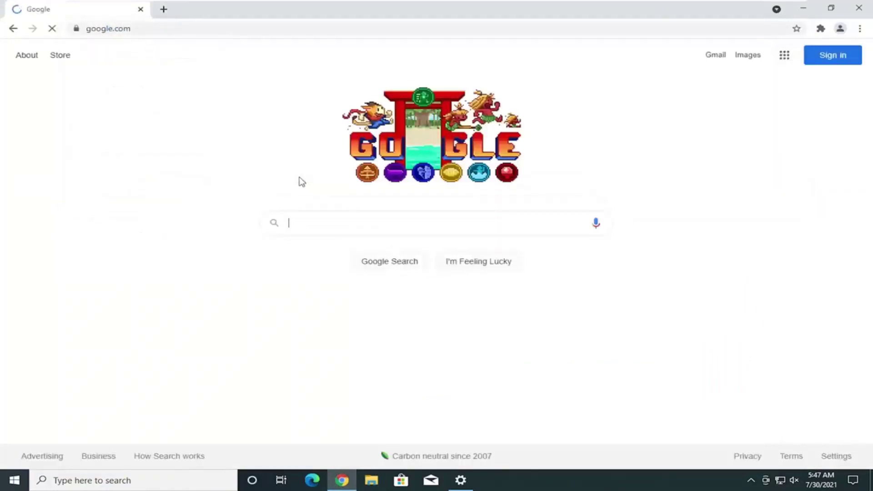
{"action": "type", "text": "windows 11 requirement"}
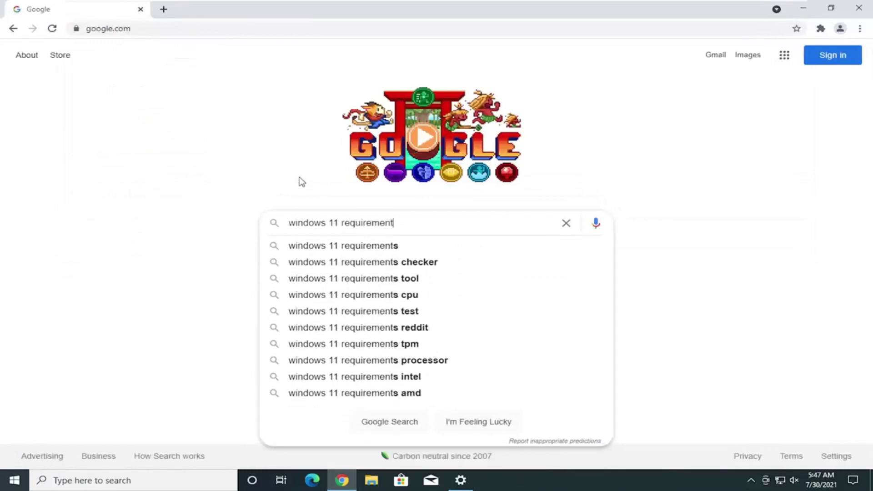
{"action": "type", "text": "s checker"}
{"action": "key", "text": "Return"}
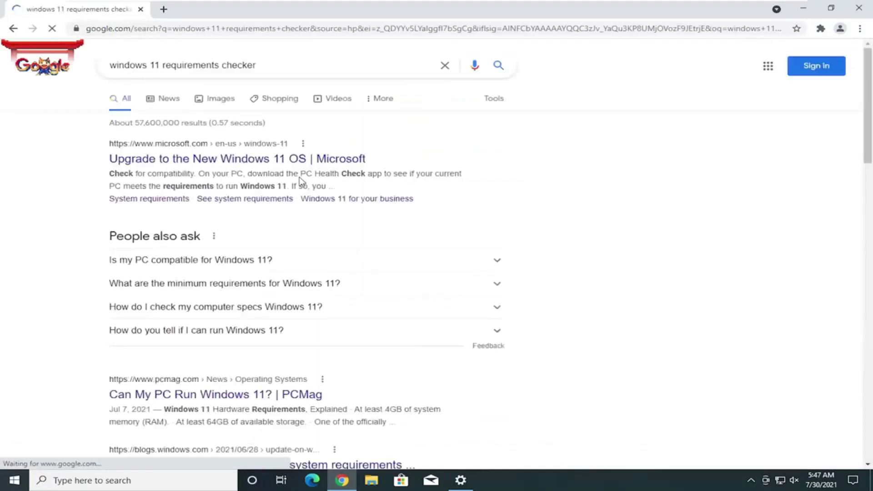
{"action": "scroll", "coordinate": [209, 273], "scroll_direction": "down", "scroll_amount": 2}
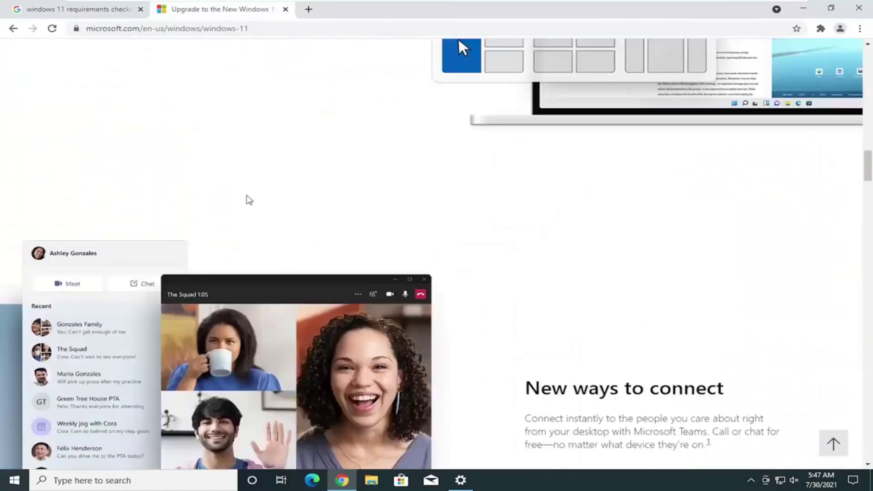
{"action": "scroll", "coordinate": [249, 200], "scroll_direction": "down", "scroll_amount": 5}
- Scroll Microsoft's Windows 11 page to Minimum system requirements, then switch back to the Google results tab
{"action": "right_click", "coordinate": [247, 199]}
{"action": "left_click", "coordinate": [170, 5]}
{"action": "scroll", "coordinate": [248, 139], "scroll_direction": "down", "scroll_amount": 18}
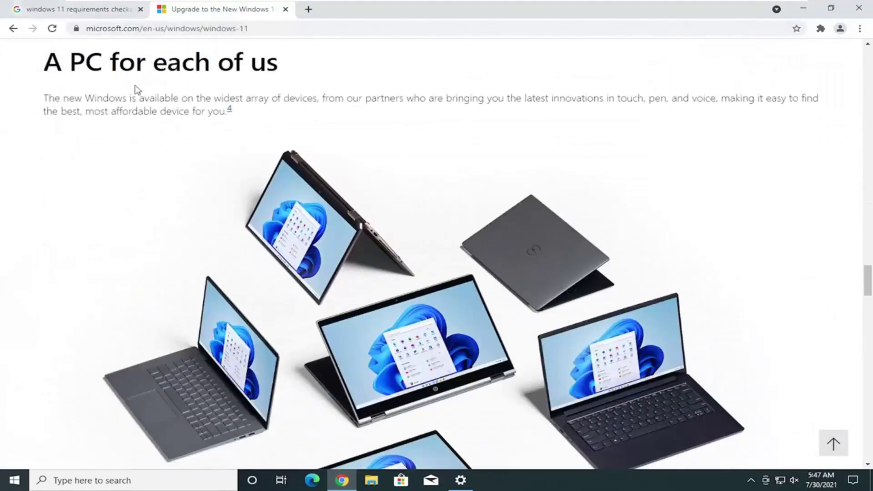
{"action": "scroll", "coordinate": [173, 128], "scroll_direction": "down", "scroll_amount": 15}
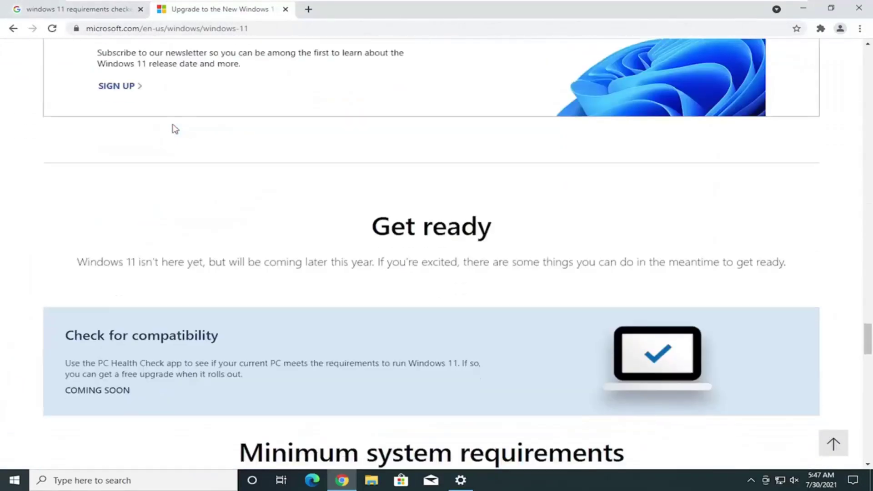
{"action": "scroll", "coordinate": [175, 129], "scroll_direction": "down", "scroll_amount": 4}
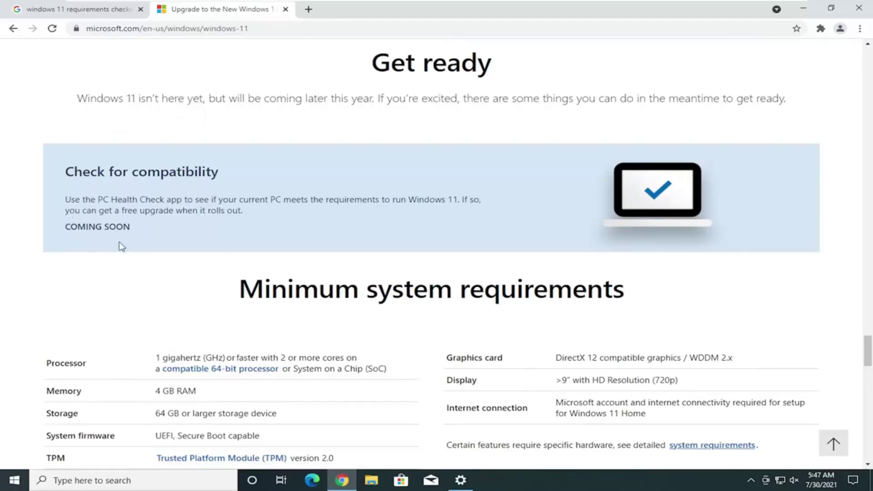
{"action": "scroll", "coordinate": [165, 185], "scroll_direction": "down", "scroll_amount": 5}
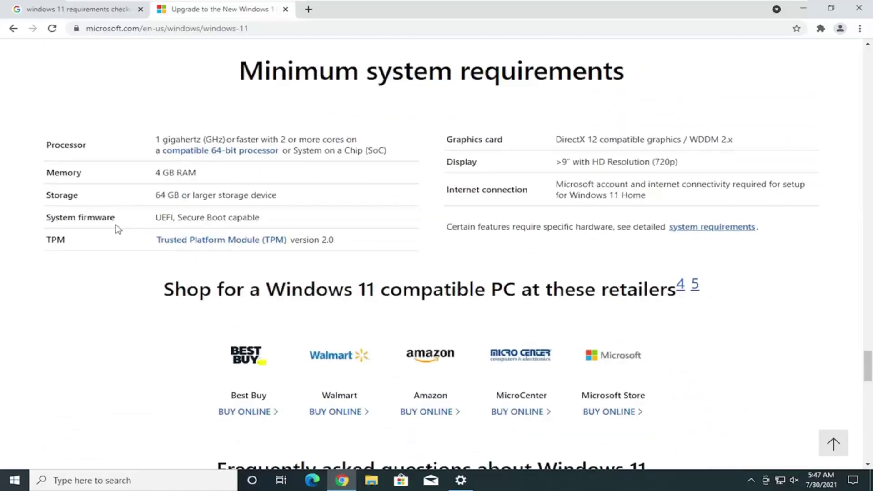
{"action": "left_click", "coordinate": [13, 28]}
- Close the Microsoft Windows 11 tab and return to the checker search results
{"action": "left_click", "coordinate": [285, 9]}
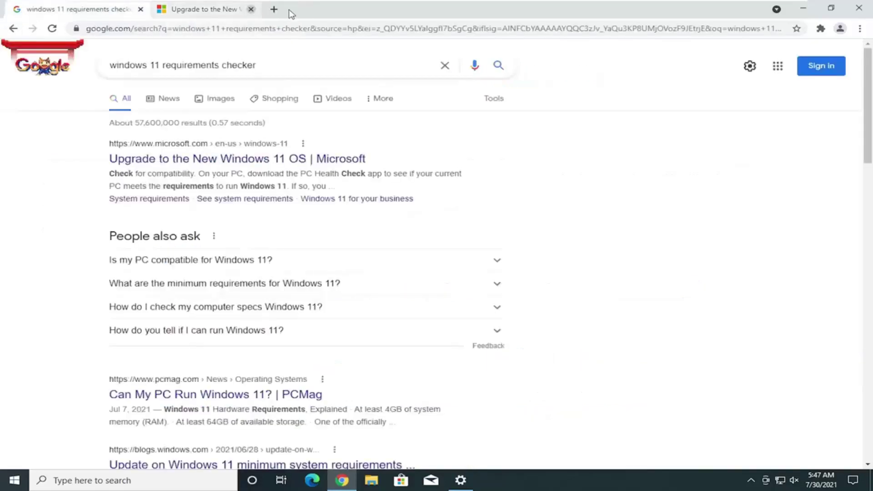
{"action": "scroll", "coordinate": [154, 170], "scroll_direction": "down", "scroll_amount": 1}
{"action": "scroll", "coordinate": [154, 170], "scroll_direction": "down", "scroll_amount": 2}
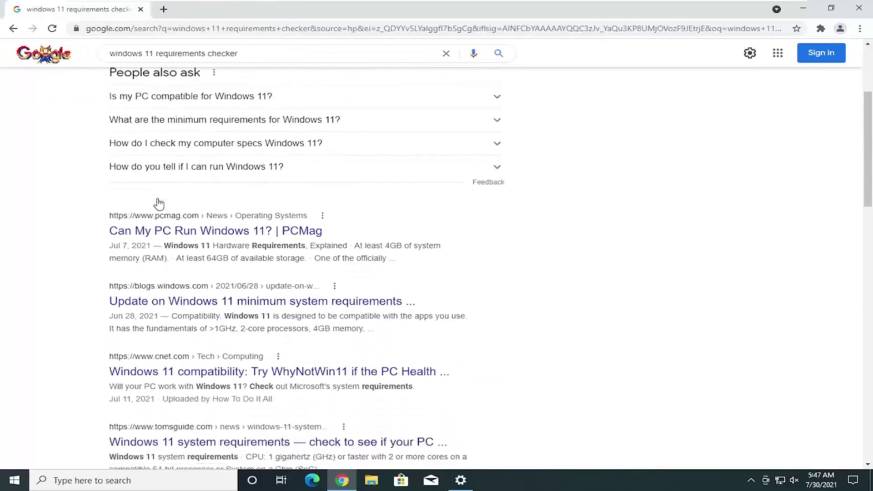
{"action": "left_click", "coordinate": [32, 28]}
- Search 'windows 11 requirements checker github' and open the WhyNotWin11 GitHub repository
{"action": "type", "text": "windows 11 "}
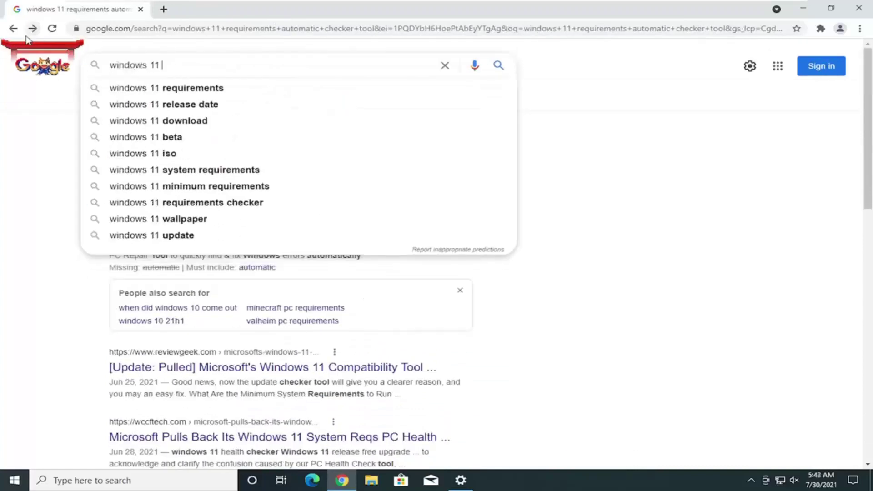
{"action": "type", "text": "require"}
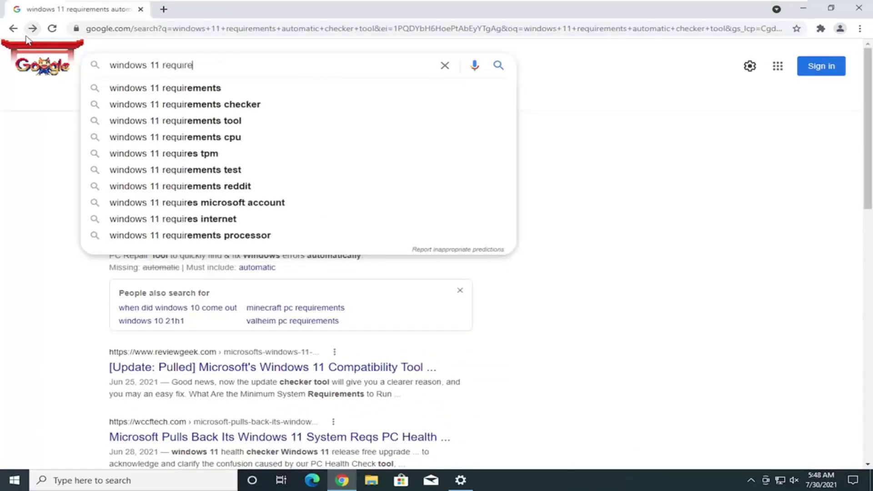
{"action": "type", "text": "ments checker download"}
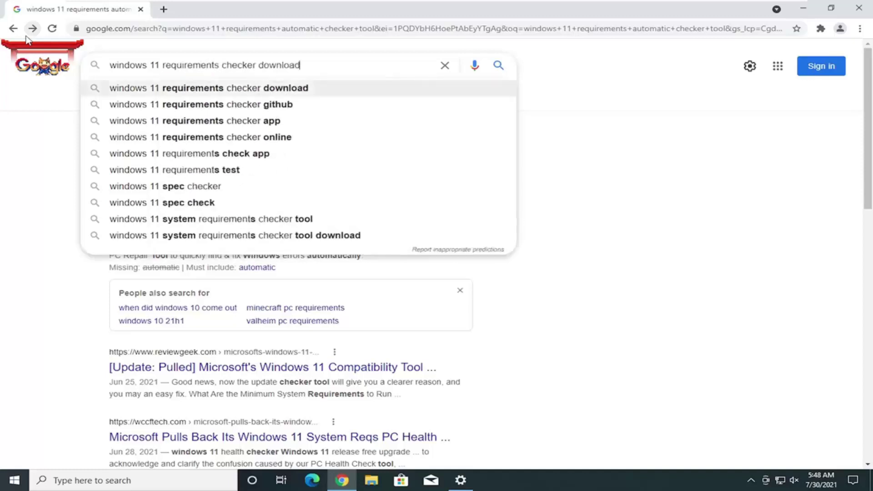
{"action": "key", "text": "Down"}
{"action": "key", "text": "Down"}
{"action": "key", "text": "Return"}
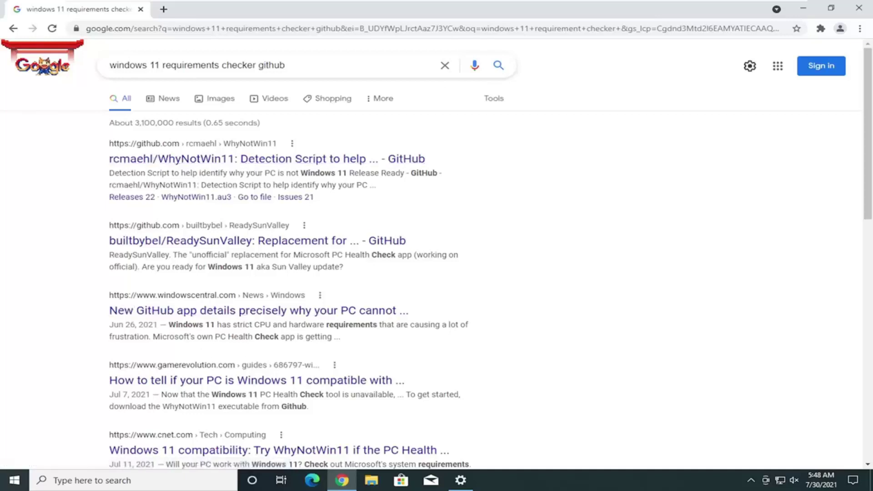
{"action": "left_click", "coordinate": [231, 160]}
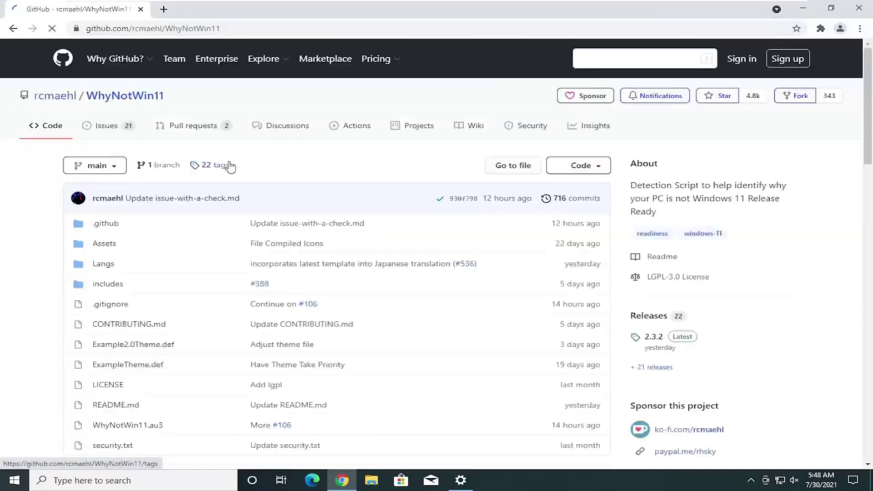
{"action": "mouse_move", "coordinate": [59, 104]}
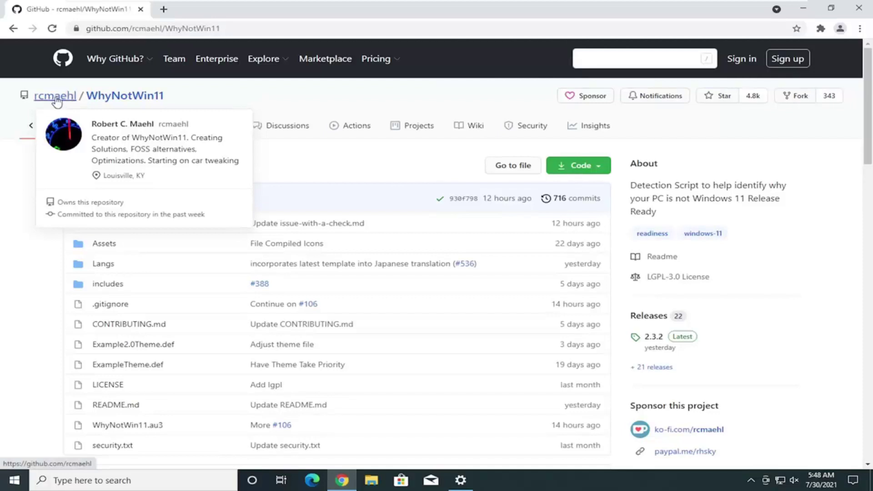
- Open the WhyNotWin11 2.3.2 release page and read through its release notes
{"action": "left_click", "coordinate": [653, 338]}
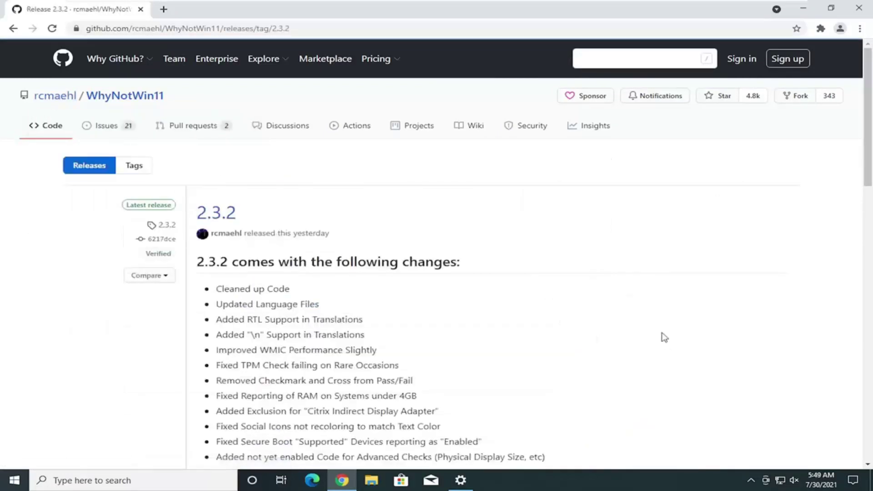
{"action": "scroll", "coordinate": [657, 353], "scroll_direction": "down", "scroll_amount": 10}
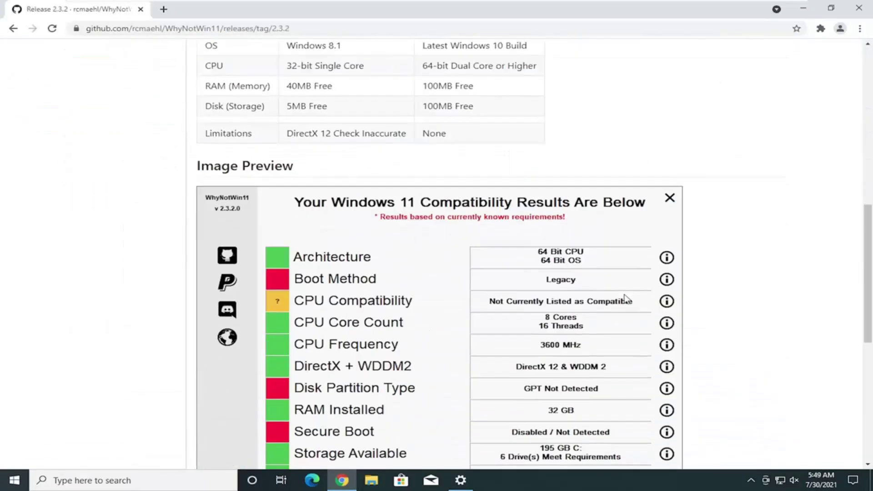
{"action": "scroll", "coordinate": [623, 298], "scroll_direction": "down", "scroll_amount": 5}
{"action": "scroll", "coordinate": [409, 204], "scroll_direction": "up", "scroll_amount": 2}
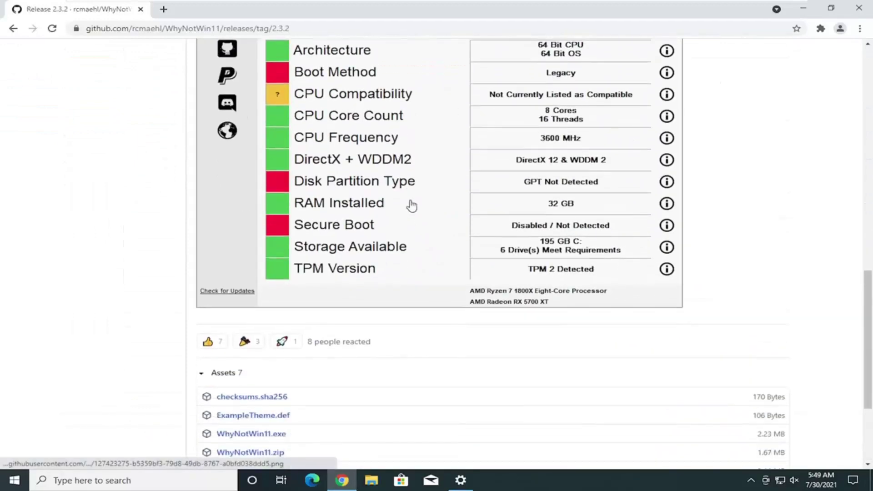
{"action": "scroll", "coordinate": [411, 206], "scroll_direction": "down", "scroll_amount": 3}
{"action": "scroll", "coordinate": [411, 206], "scroll_direction": "down", "scroll_amount": 2}
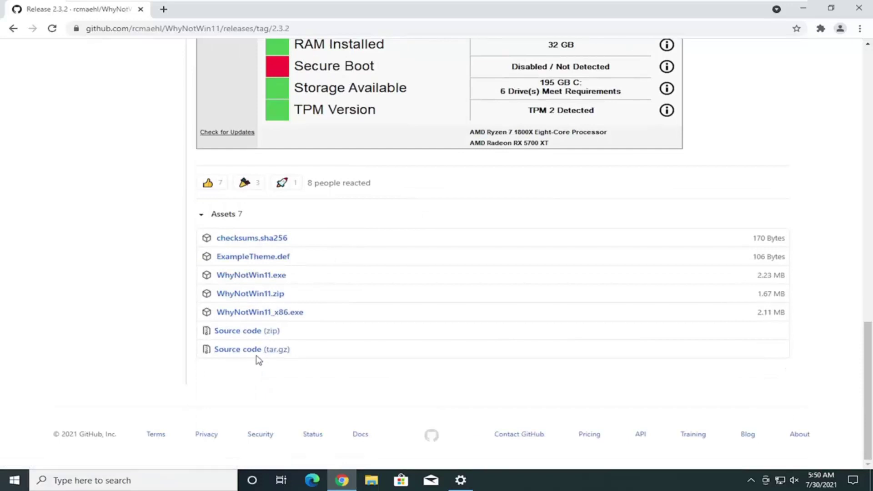
- Look over the Image Preview and Assets list, then close Chrome
{"action": "scroll", "coordinate": [258, 360], "scroll_direction": "up", "scroll_amount": 3}
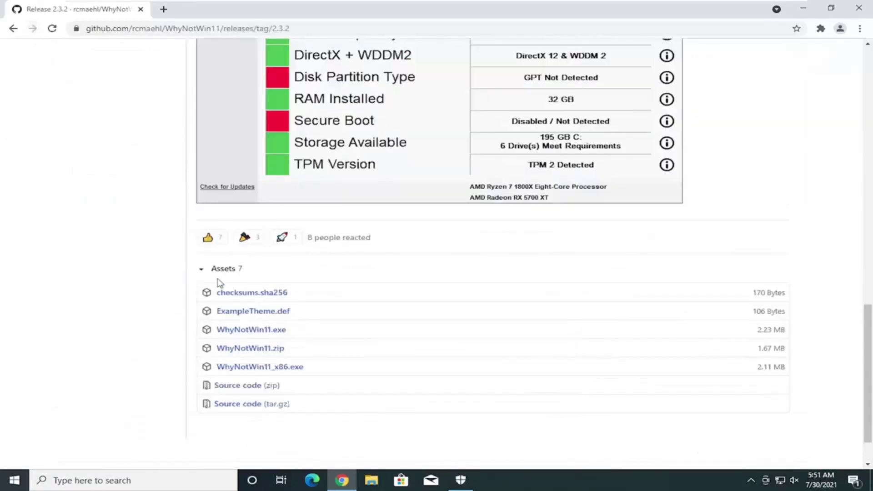
{"action": "scroll", "coordinate": [220, 283], "scroll_direction": "up", "scroll_amount": 7}
{"action": "scroll", "coordinate": [177, 196], "scroll_direction": "down", "scroll_amount": 7}
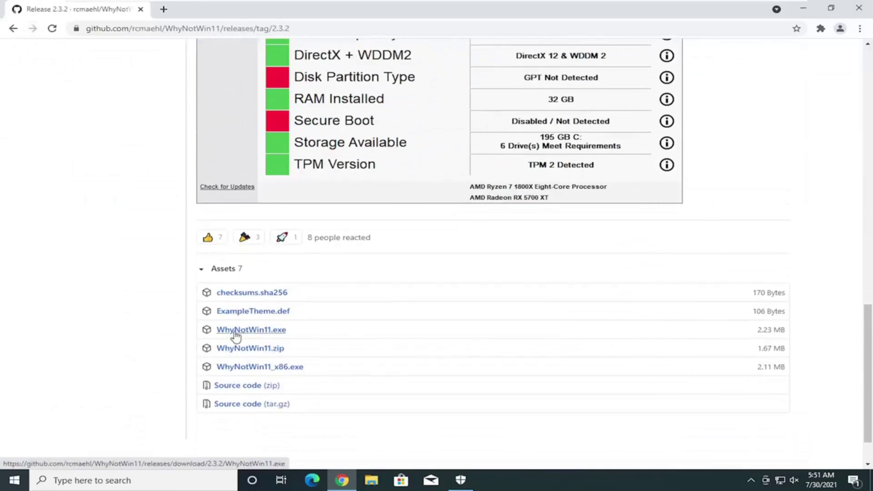
{"action": "scroll", "coordinate": [355, 222], "scroll_direction": "up", "scroll_amount": 5}
{"action": "scroll", "coordinate": [355, 223], "scroll_direction": "up", "scroll_amount": 1}
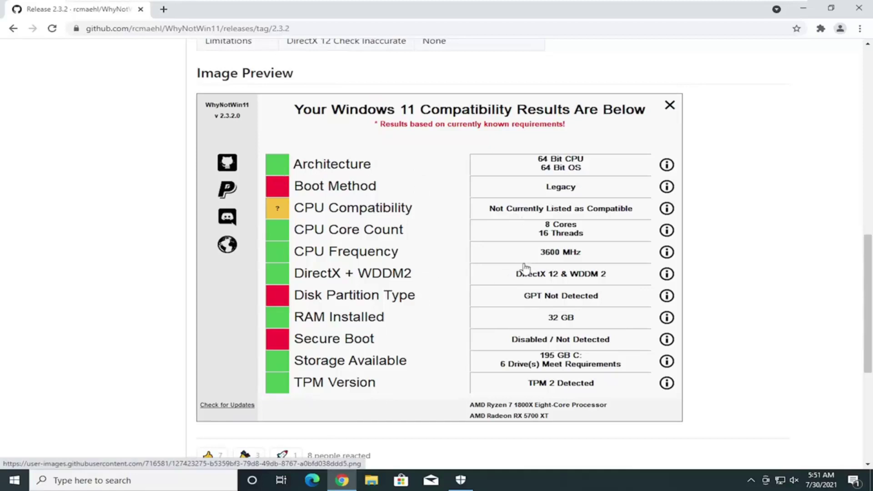
{"action": "left_click", "coordinate": [859, 8]}
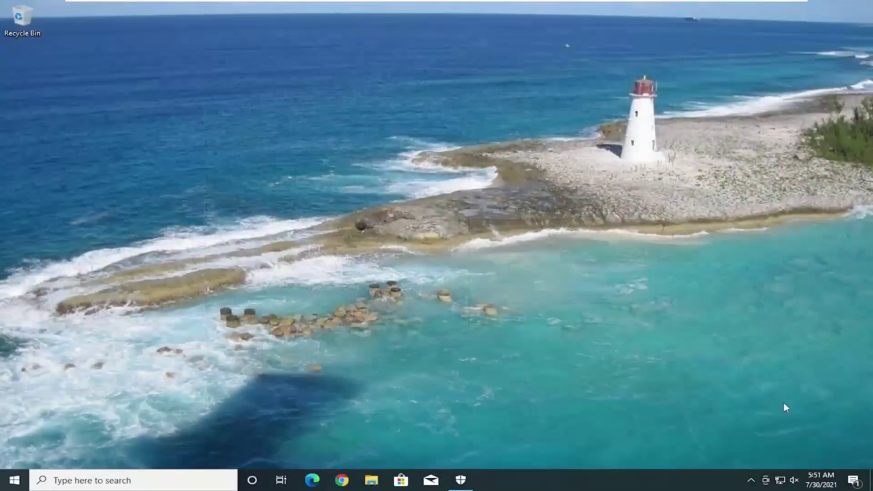